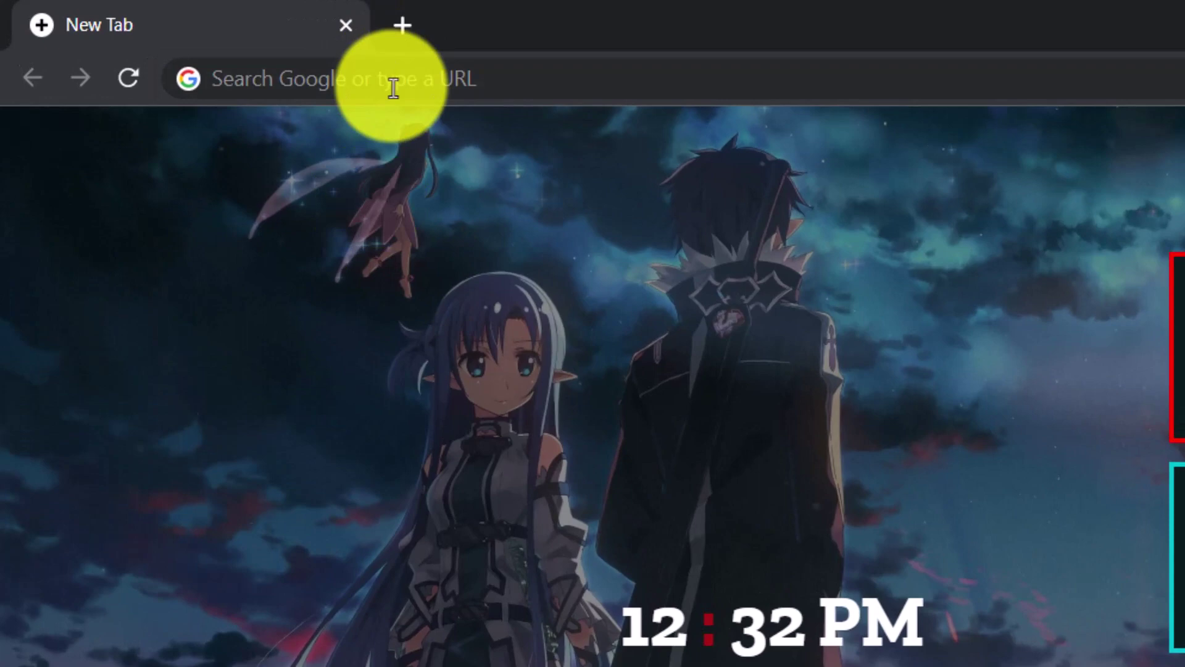
Go to turbotax.com in Google Chrome.
click(393, 82)
text(tur)
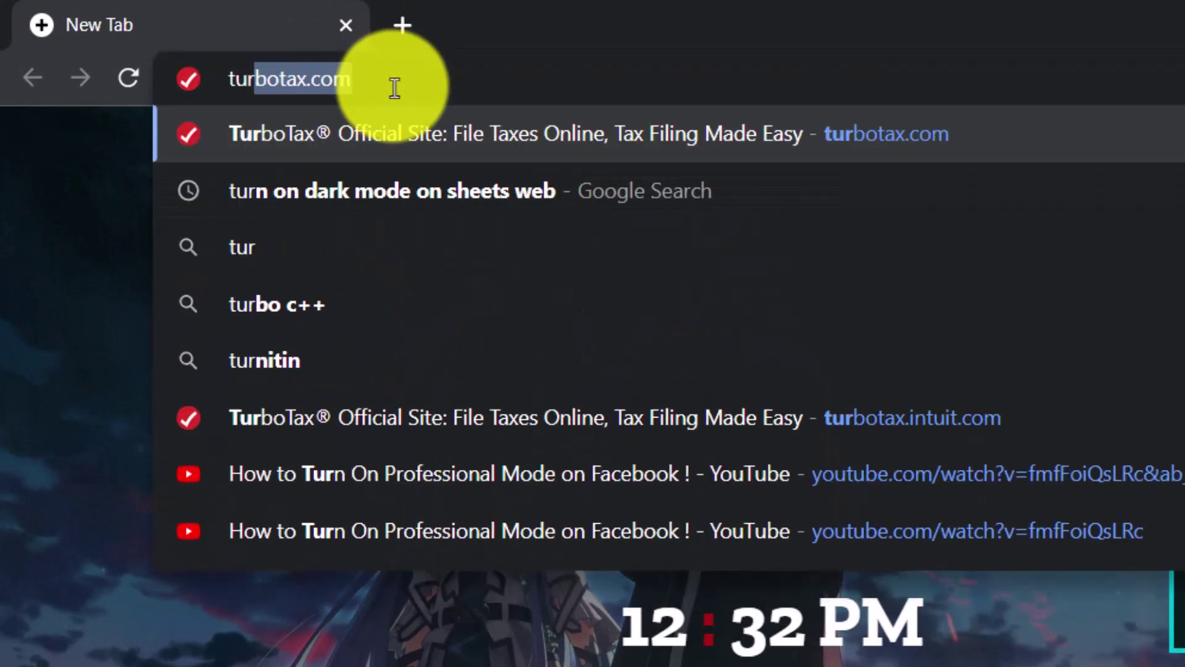
text(botax.com)
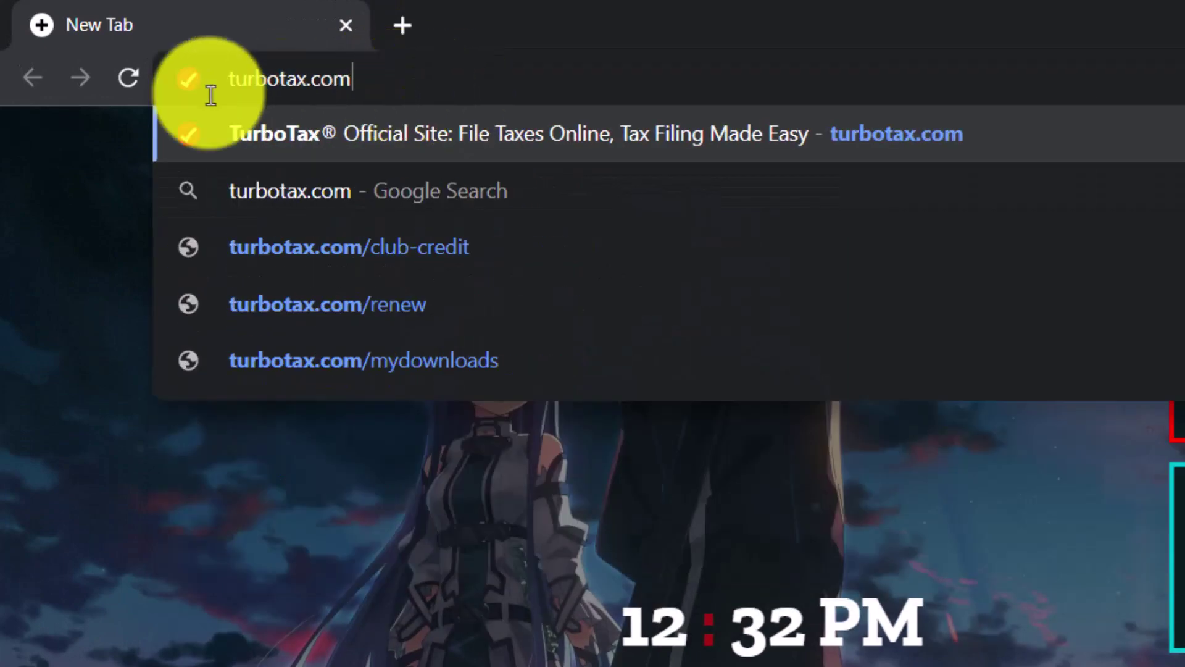
key(Return)
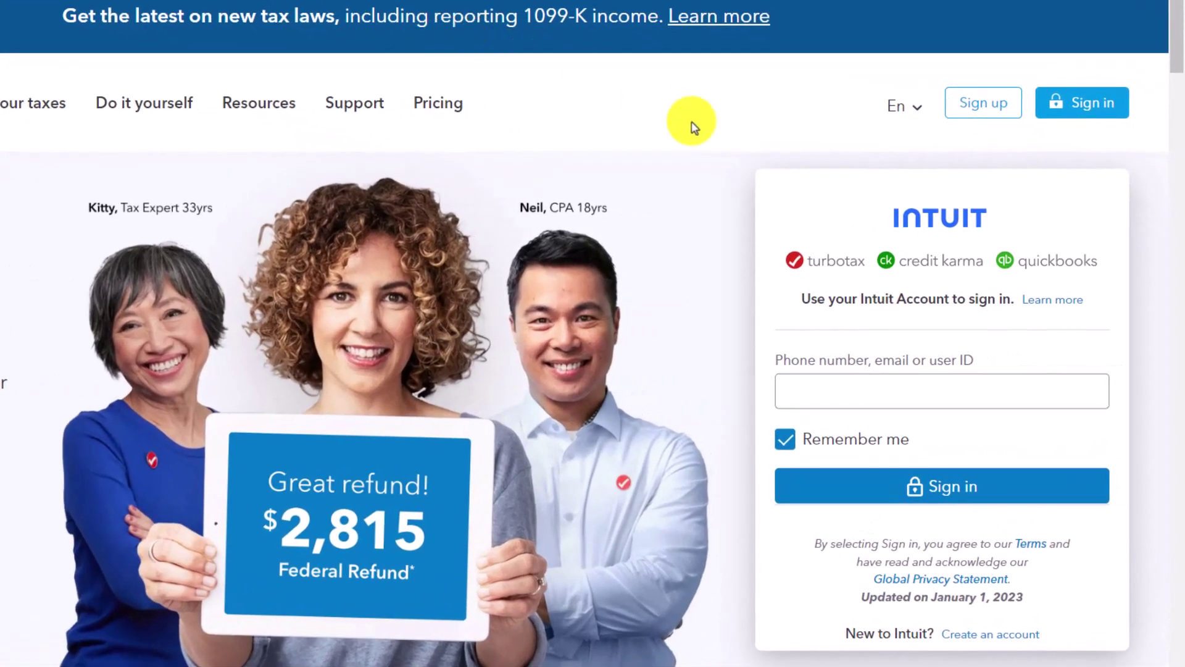
Choose 'Create an account' under the Sign in panel.
click(1005, 384)
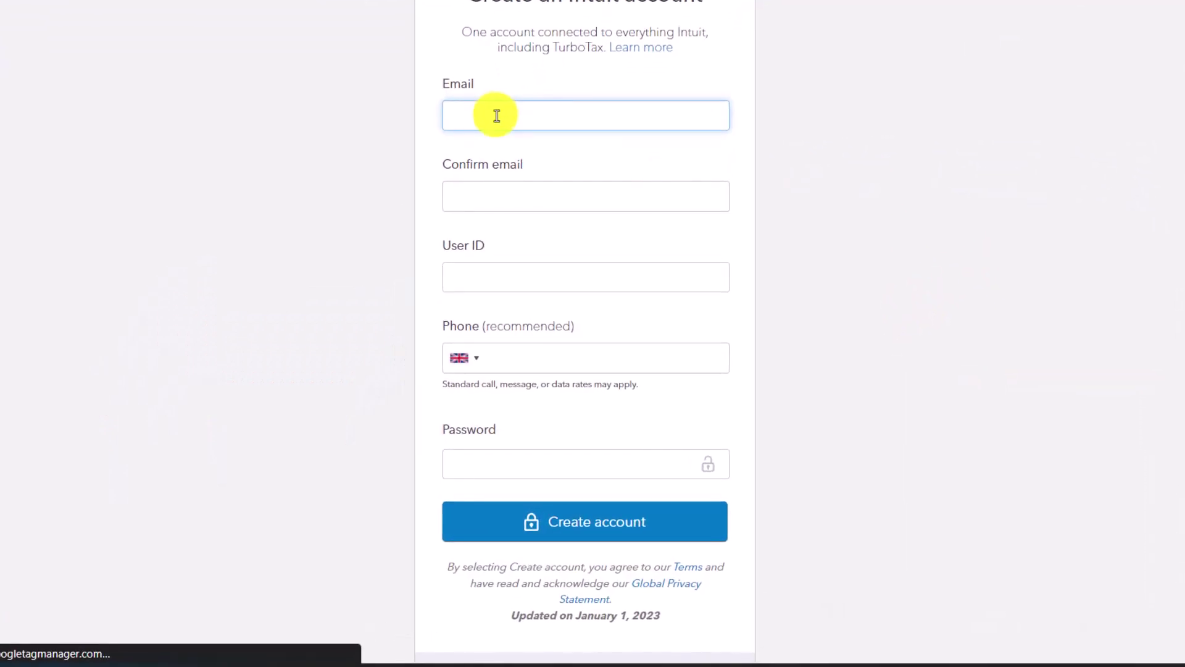
Autofill the email and phone from Chrome's saved details, then start the User ID.
click(495, 115)
click(593, 168)
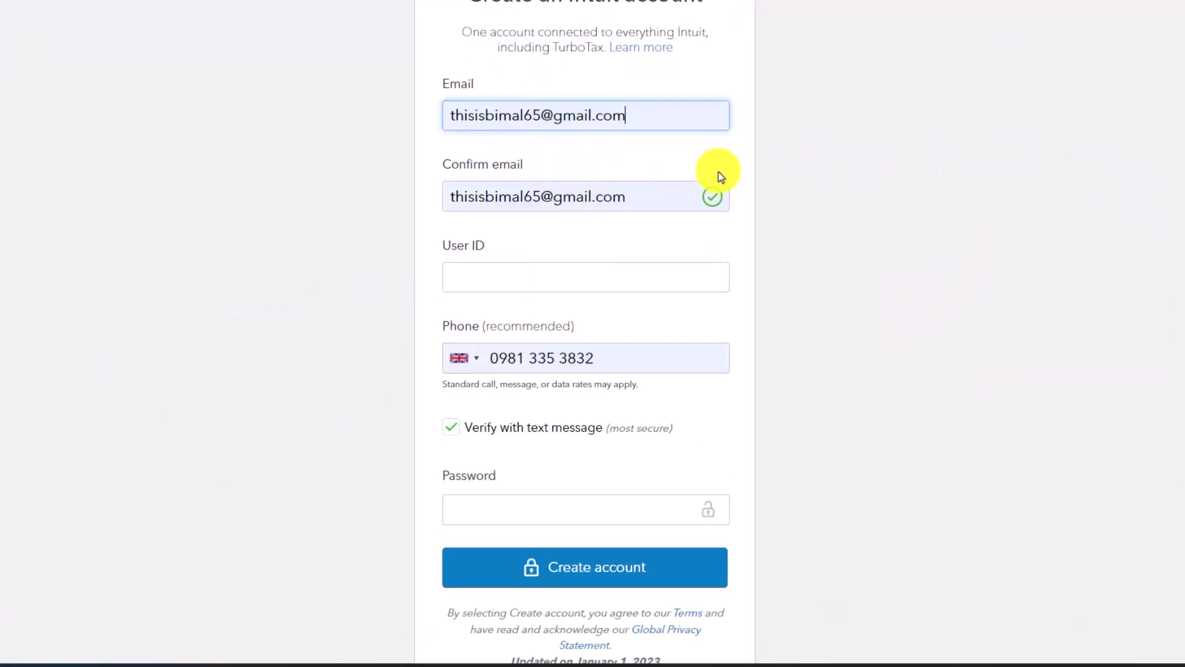
click(494, 282)
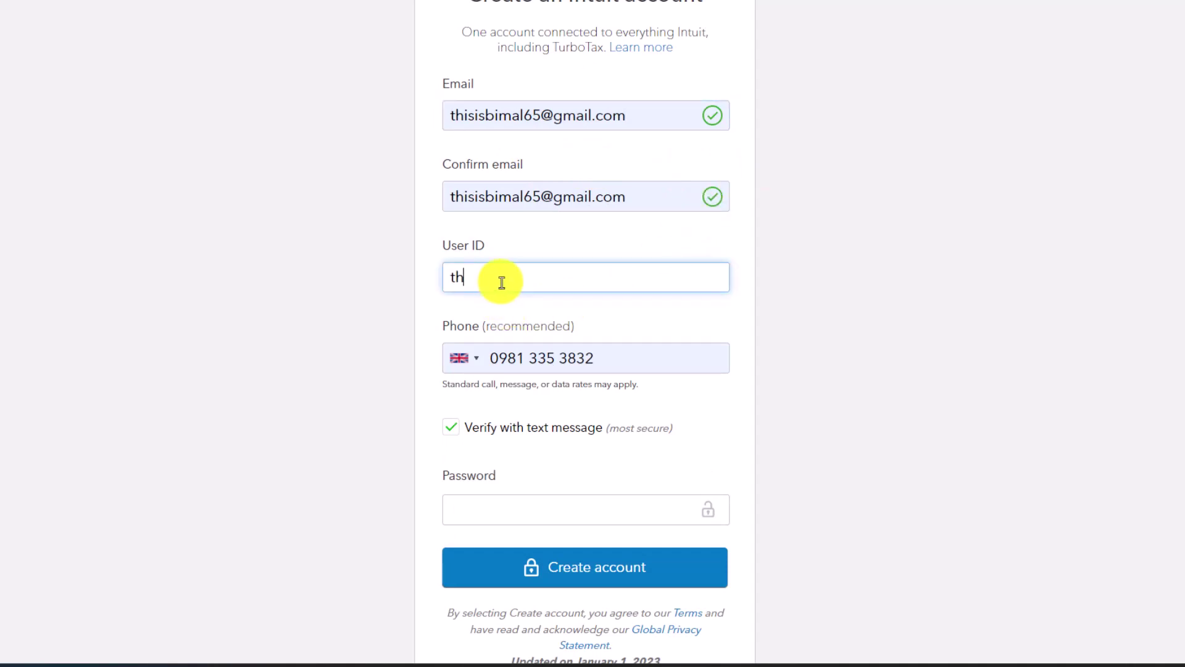
Change the phone field's country code to Nepal.
click(463, 357)
scroll(534, 464, down, 3)
scroll(533, 467, down, 5)
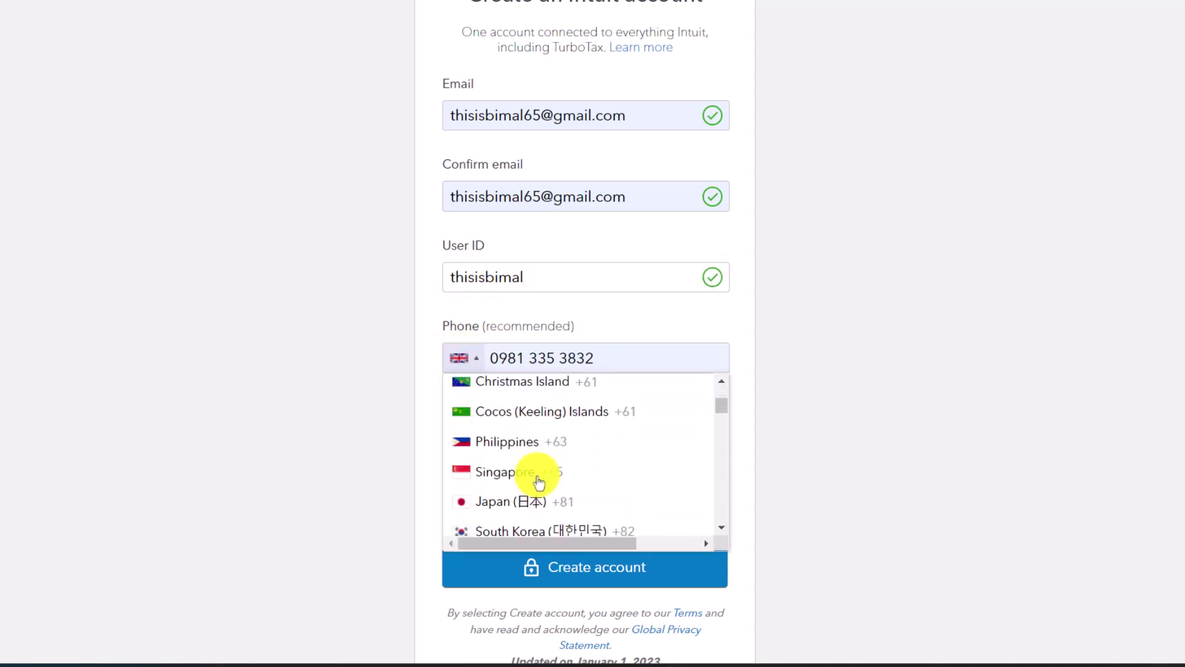
scroll(534, 473, down, 5)
scroll(534, 477, up, 5)
scroll(534, 482, down, 3)
scroll(533, 482, down, 10)
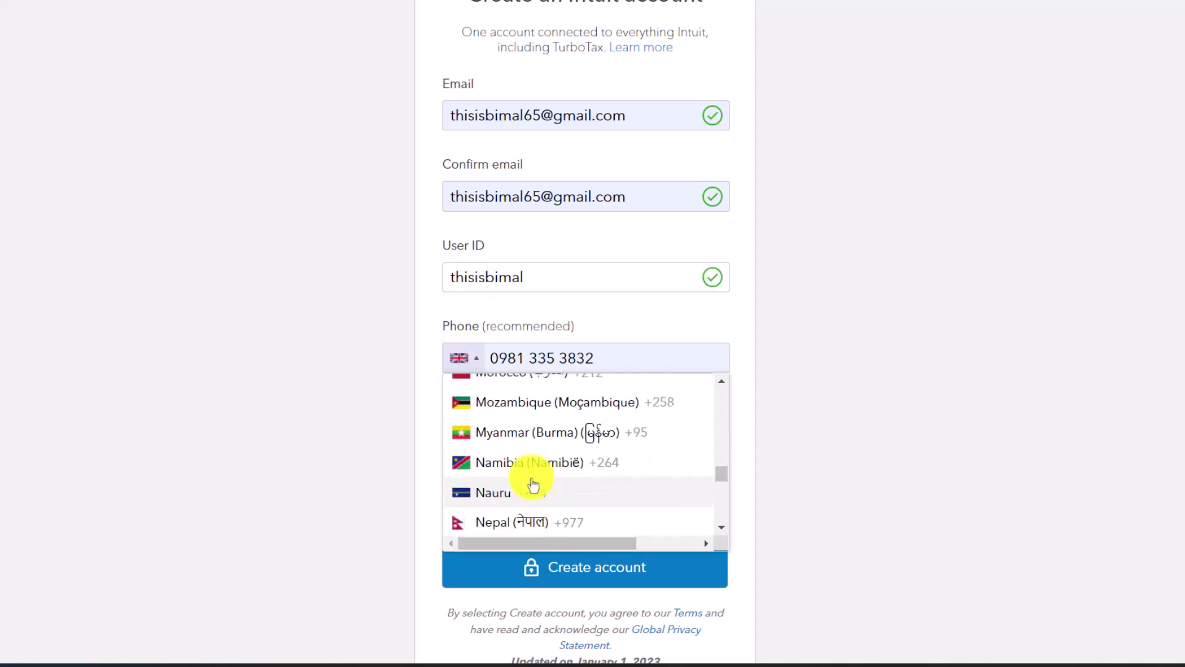
click(537, 521)
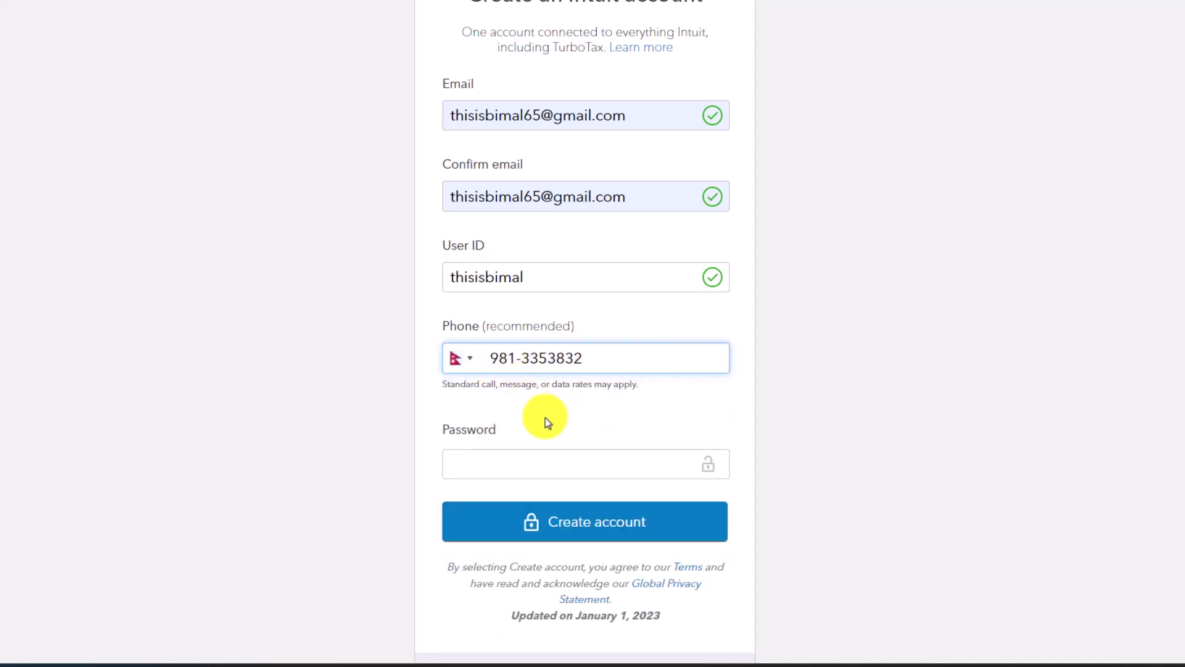
Enter a strong password and repeat it in Confirm password.
click(533, 464)
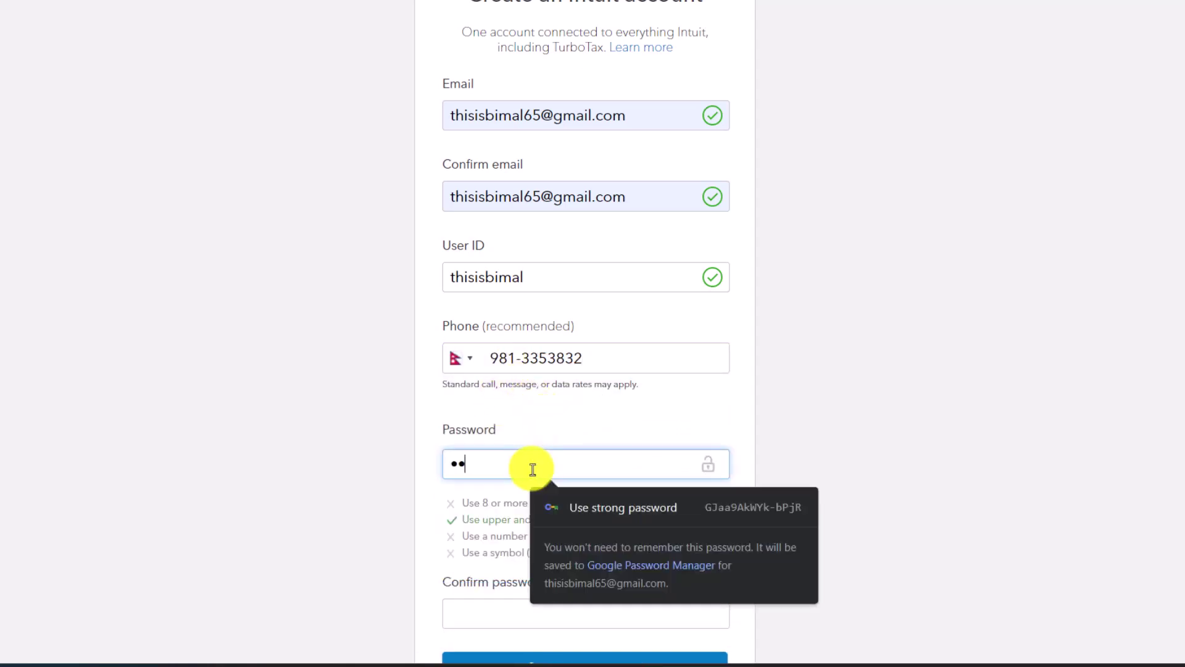
text(•••)
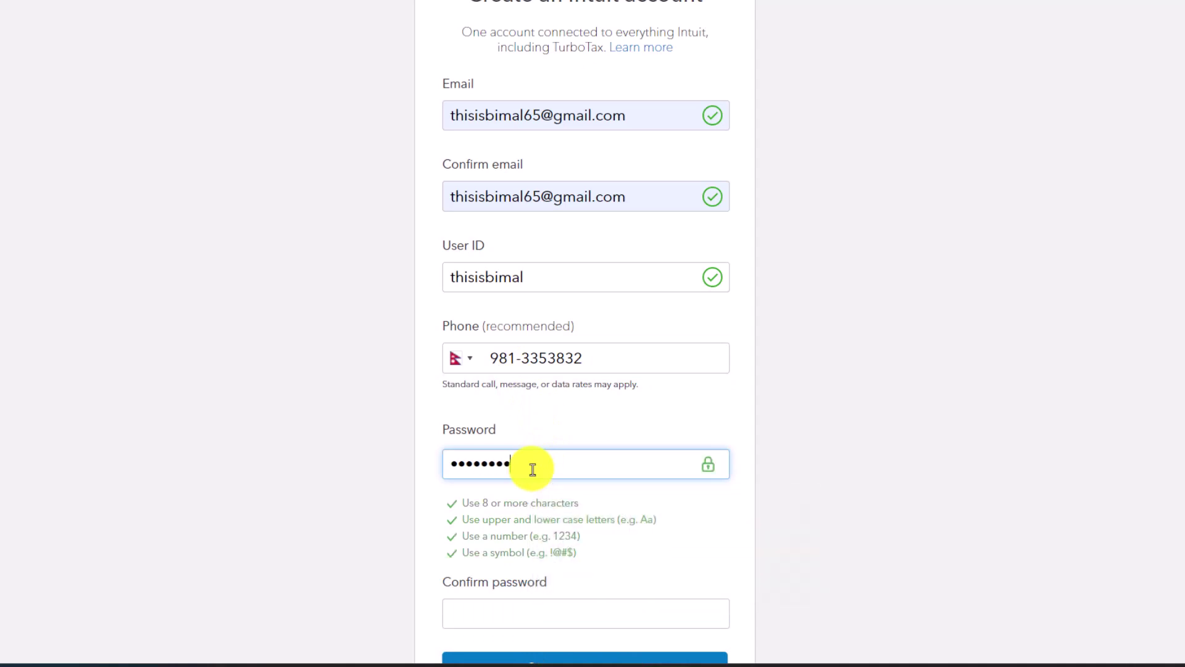
text(••)
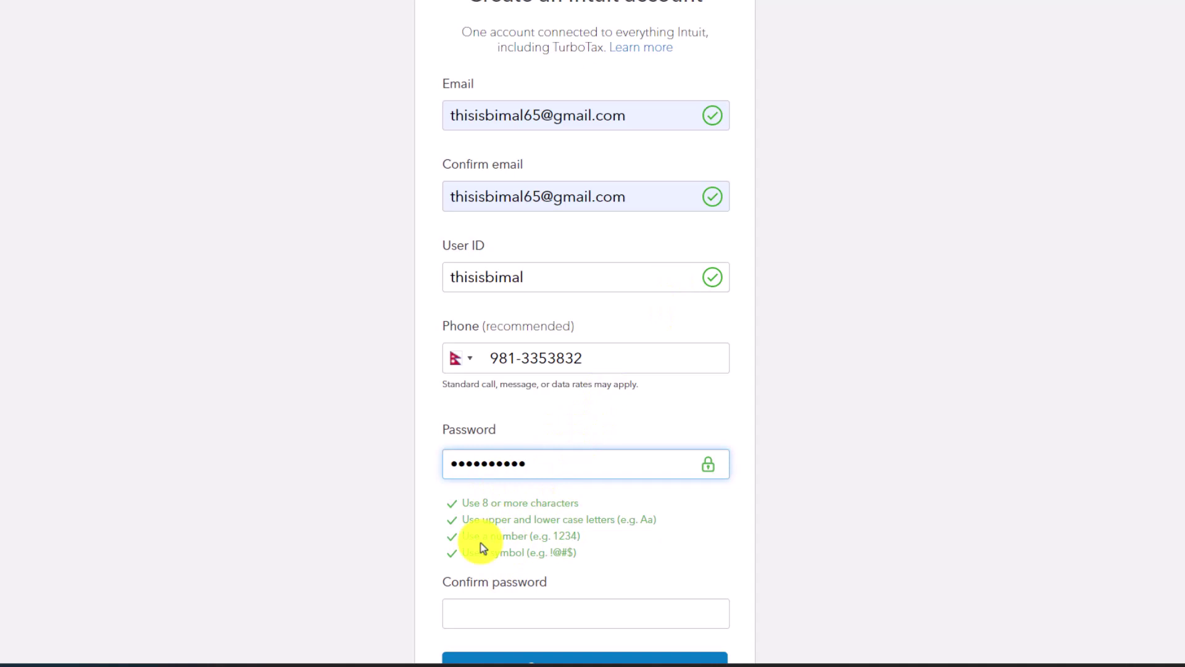
scroll(519, 538, down, 2)
click(522, 526)
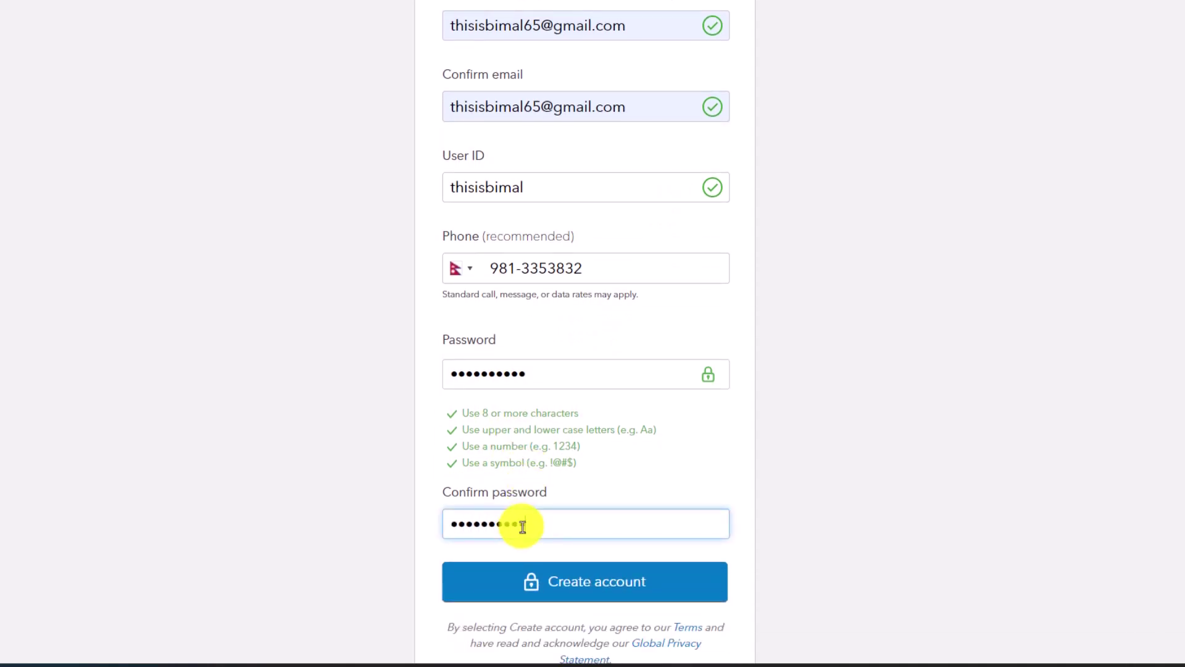
text(•••)
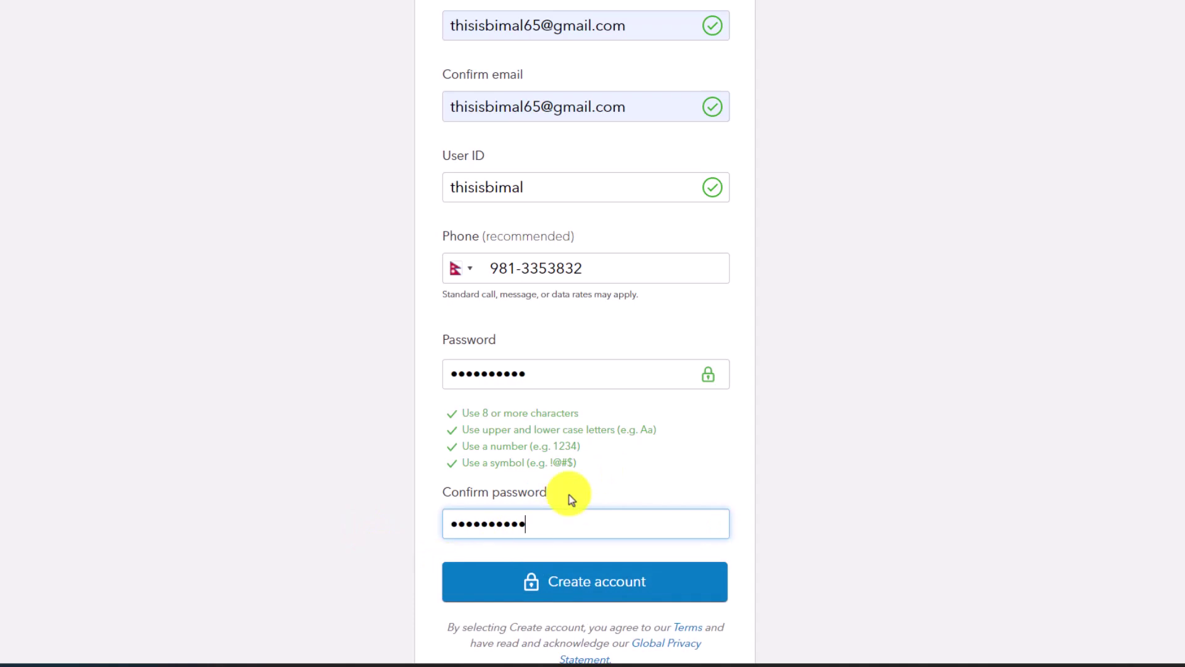
Submit the sign-up form with Create account.
click(582, 593)
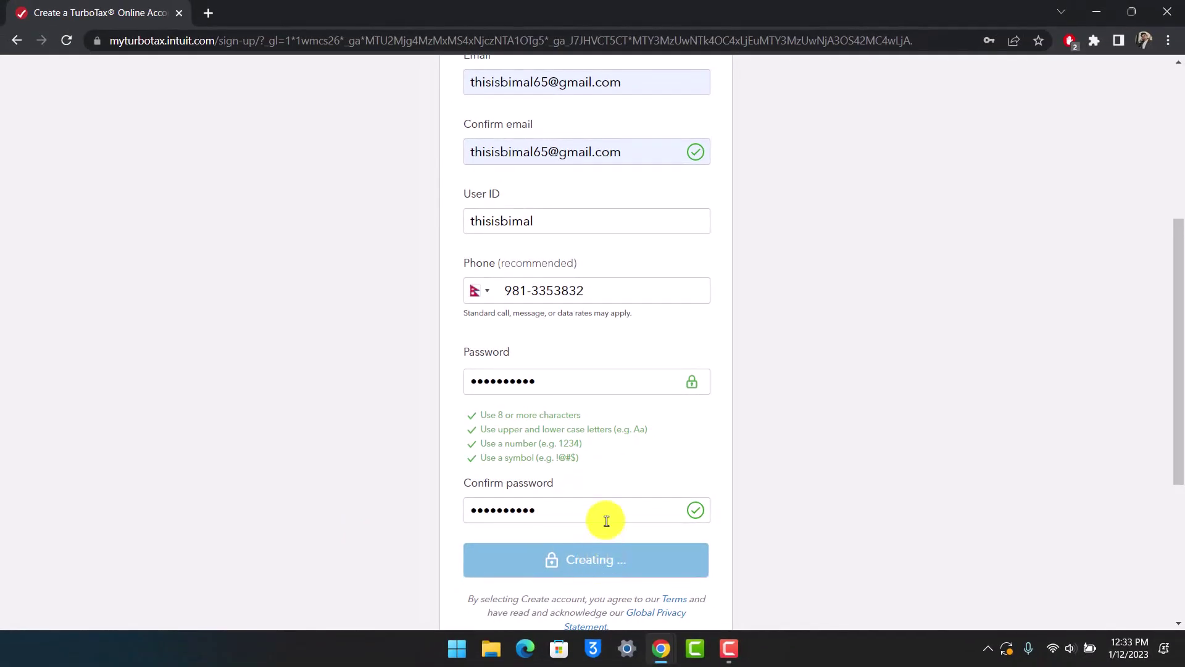
scroll(607, 501, up, 3)
scroll(606, 464, up, 2)
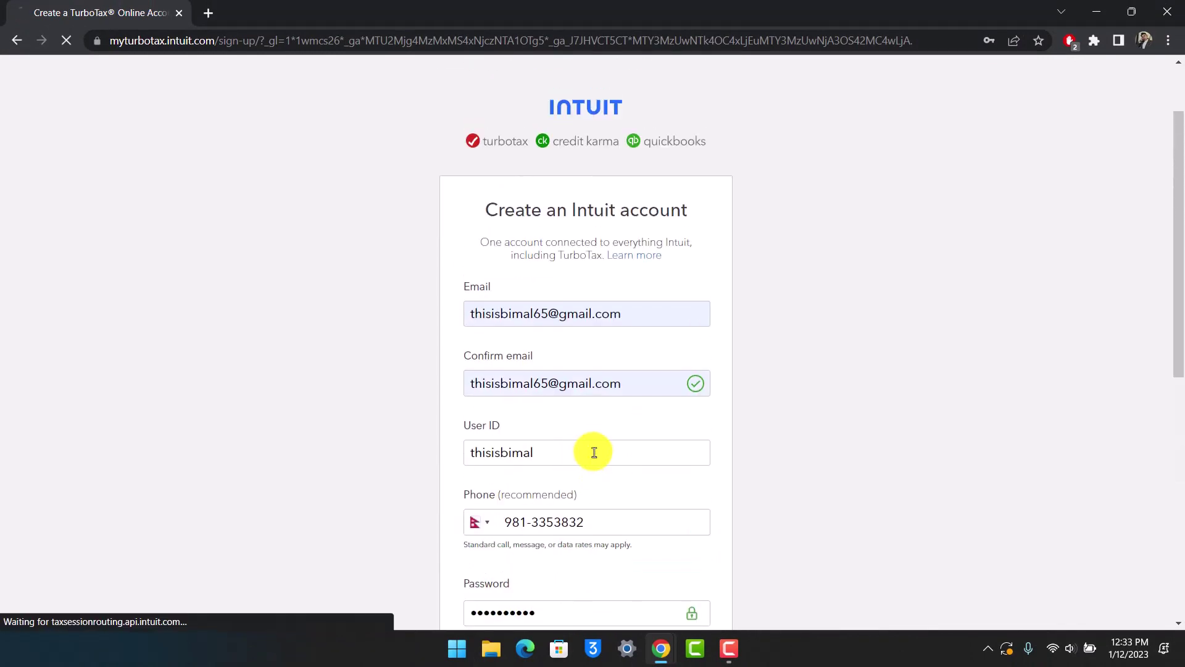